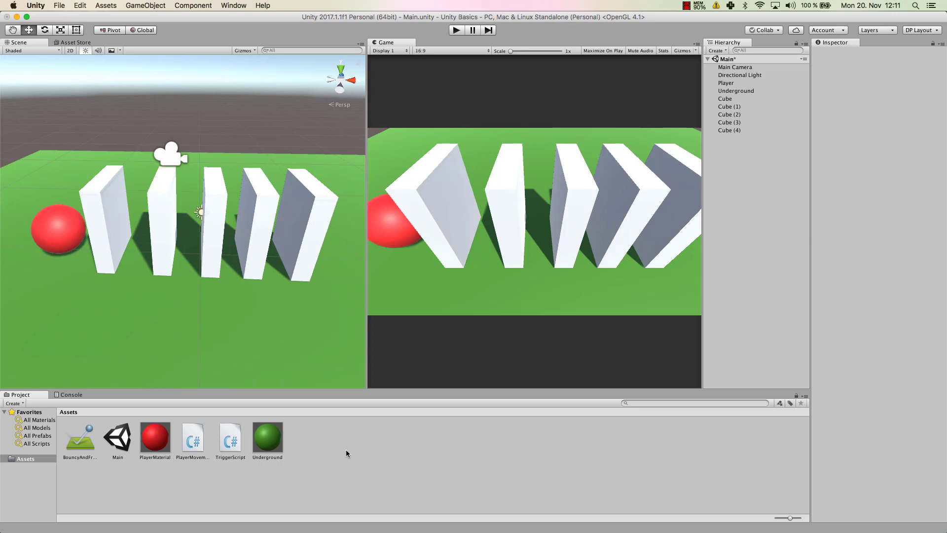
Create a Scripts folder in Assets and move the PlayerMovement and TriggerScript scripts into it.
right_click(344, 436)
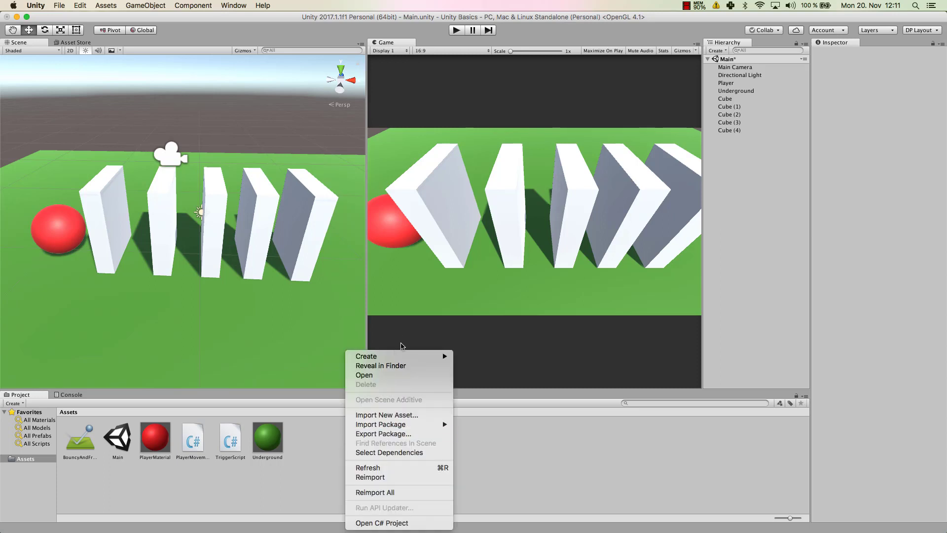
mouse_move(386, 356)
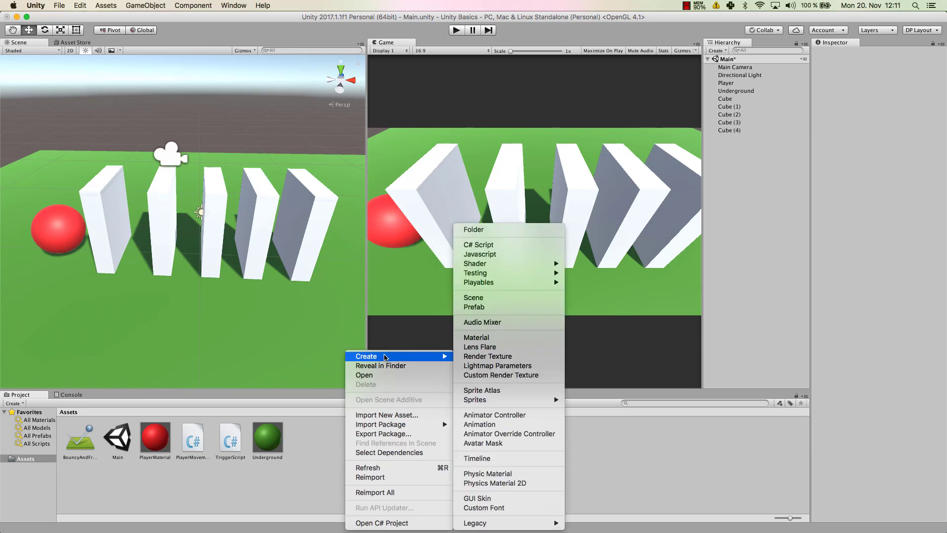
left_click(495, 229)
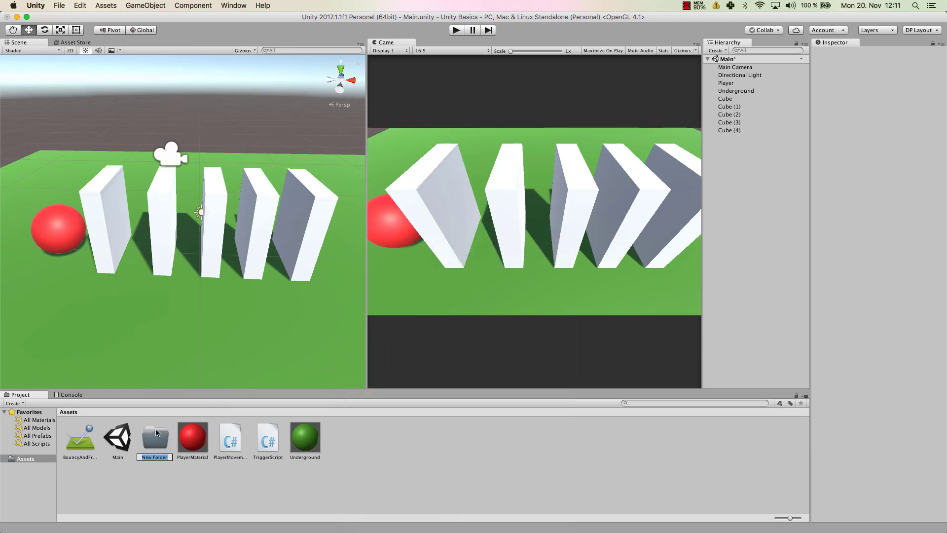
type("Scripts")
key("Return")
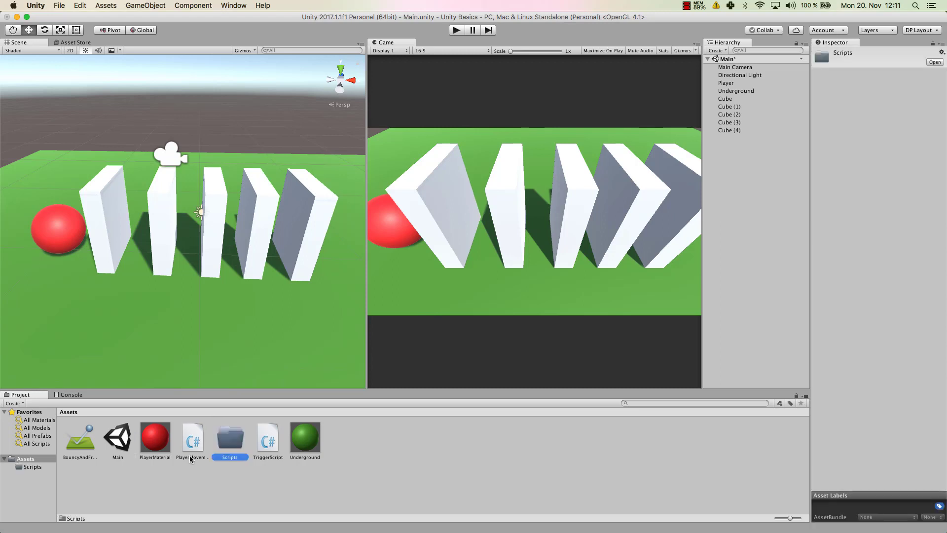
mouse_move(190, 436)
left_mouse_down()
mouse_move(234, 444)
mouse_move(221, 456)
mouse_move(235, 440)
mouse_move(189, 440)
left_mouse_up()
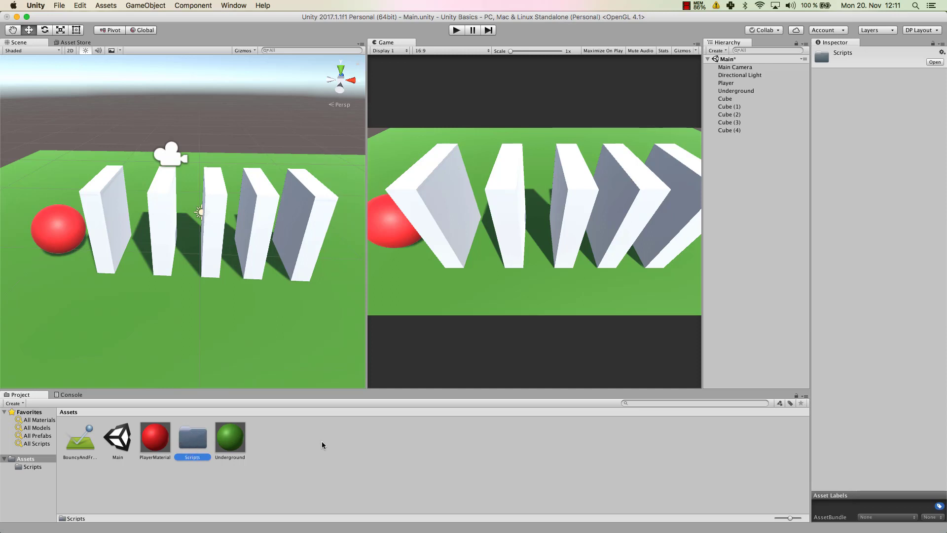
left_click(305, 438)
Create a second folder in Assets named Materials.
right_click(273, 442)
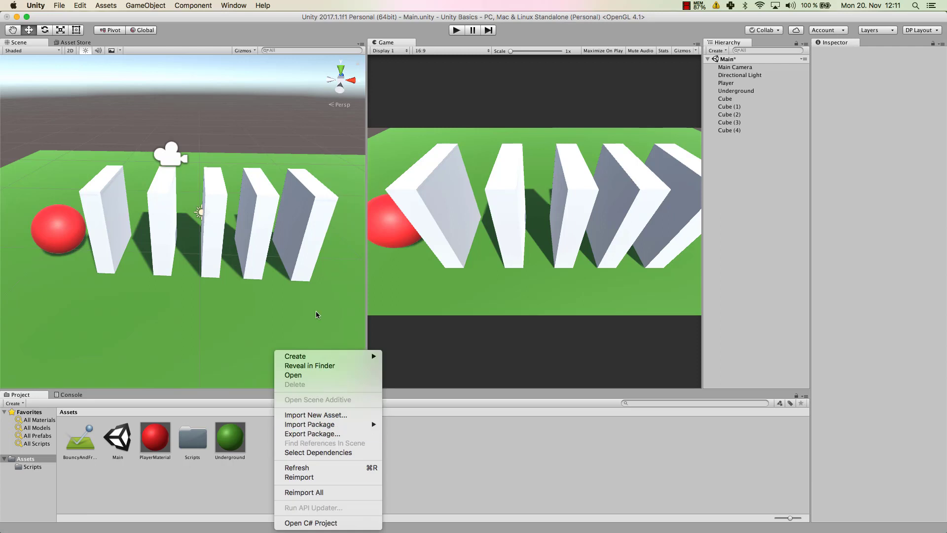
mouse_move(321, 355)
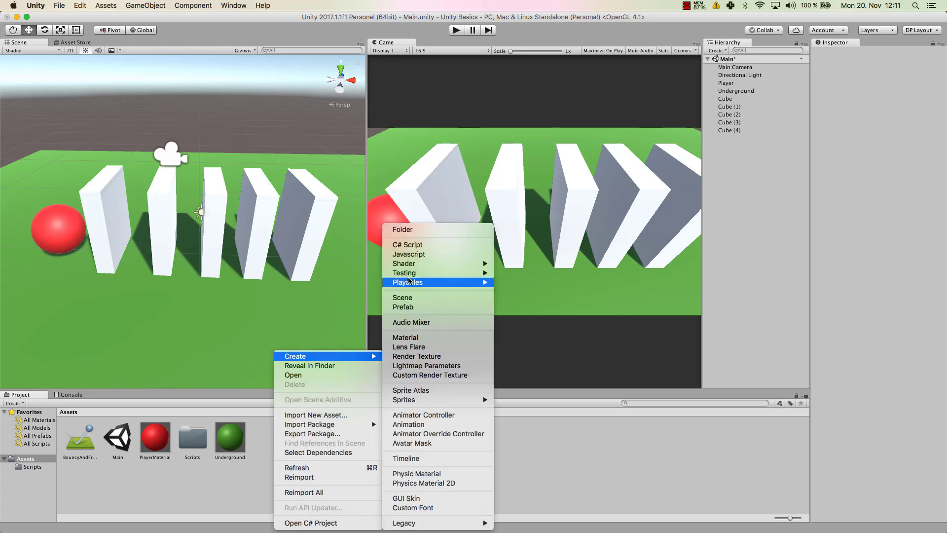
left_click(409, 230)
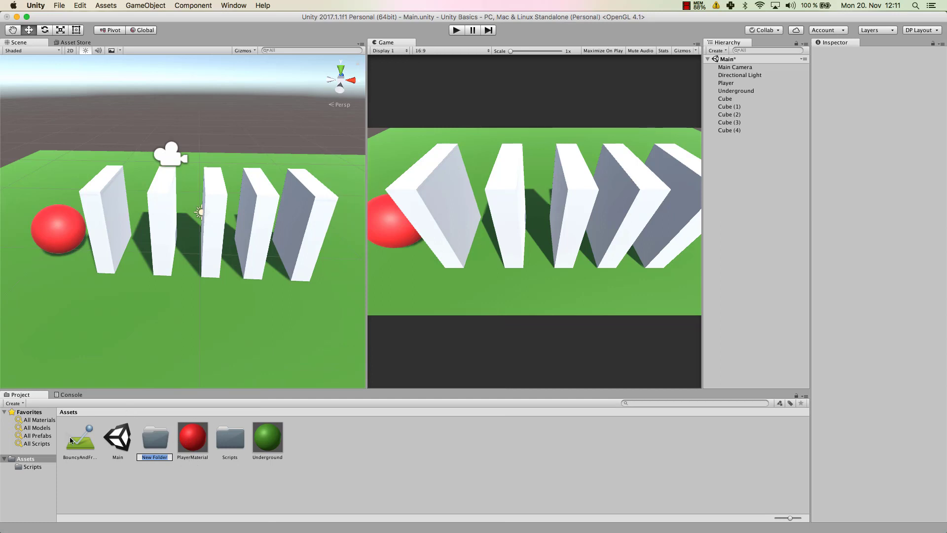
type("Mai")
type("erials")
key("Return")
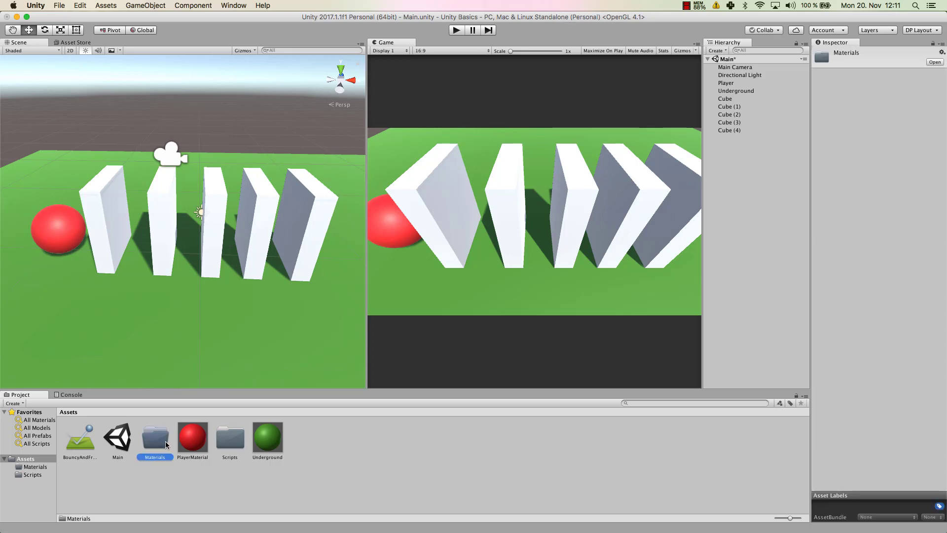
Move PlayerMaterial, the Underground material and the bouncy physic material into the Materials folder.
left_click_drag(192, 437, 146, 443)
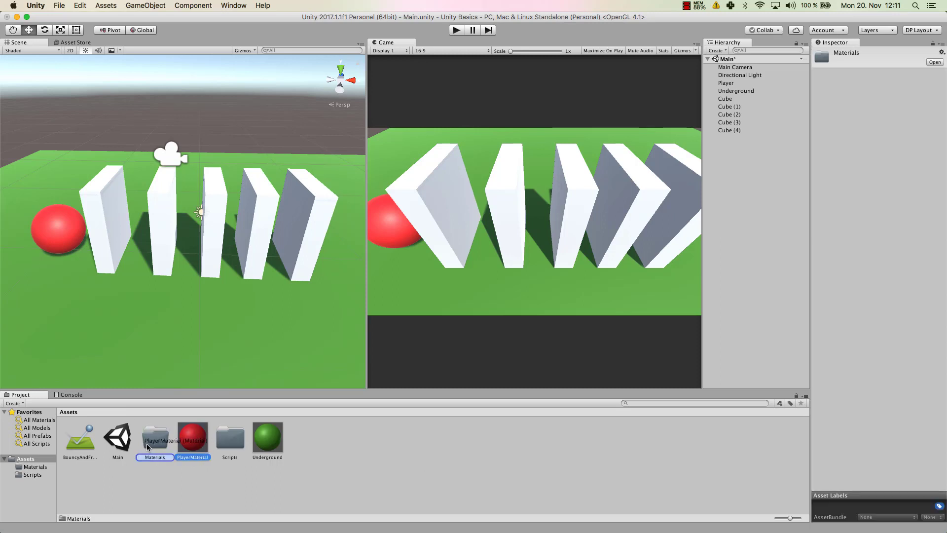
left_click_drag(230, 437, 155, 438)
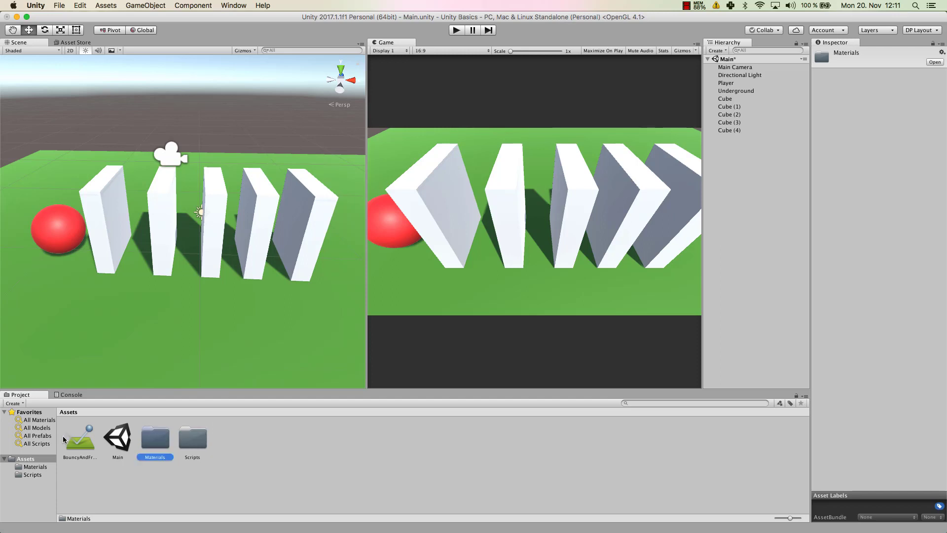
left_click(134, 443)
left_click_drag(80, 438, 155, 438)
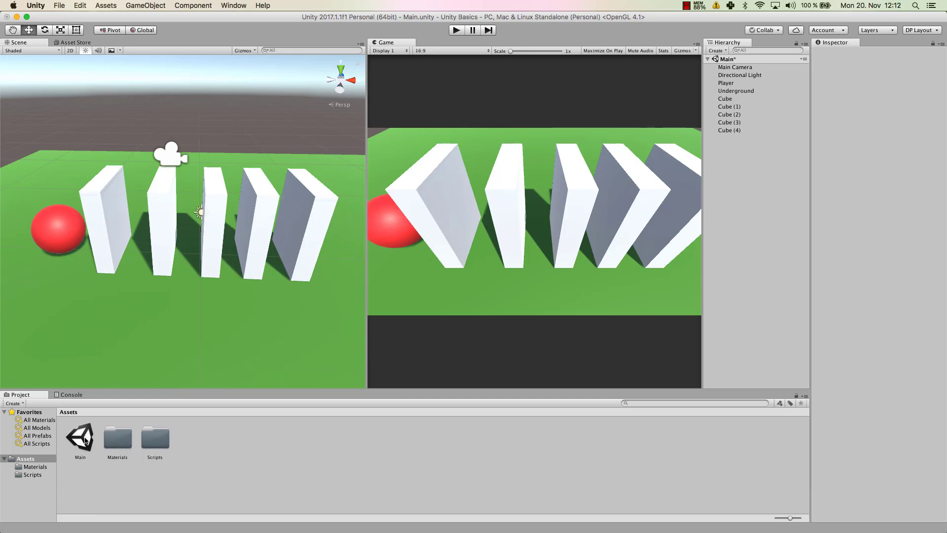
right_click(197, 453)
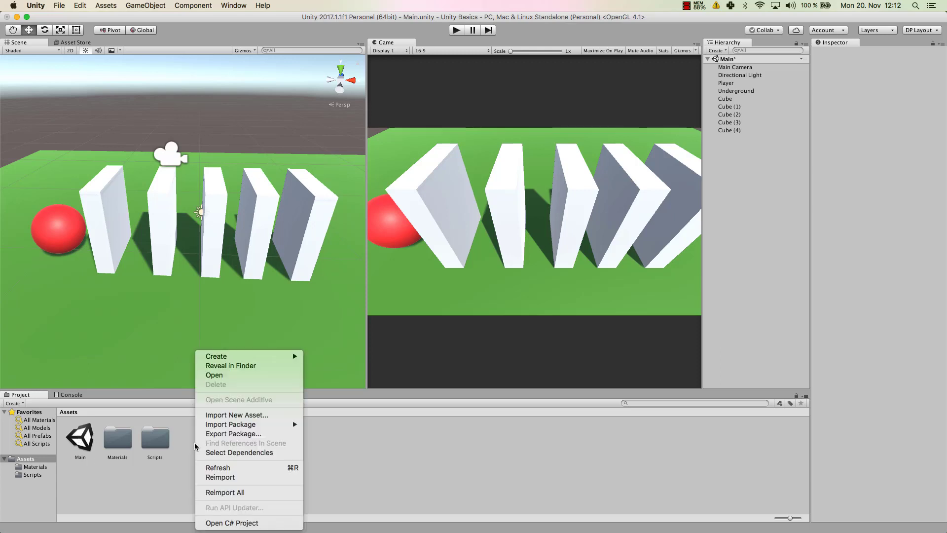
mouse_move(238, 356)
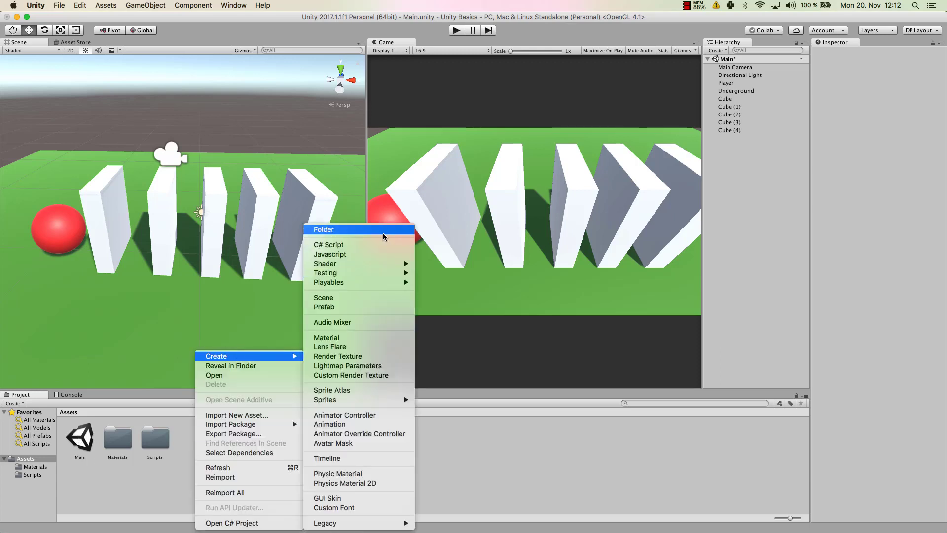
left_click(85, 490)
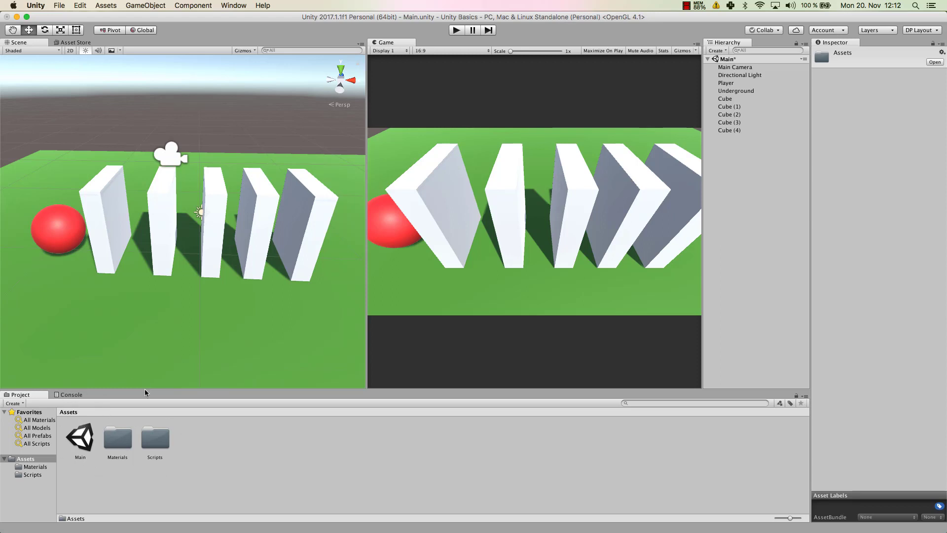
left_click(185, 445)
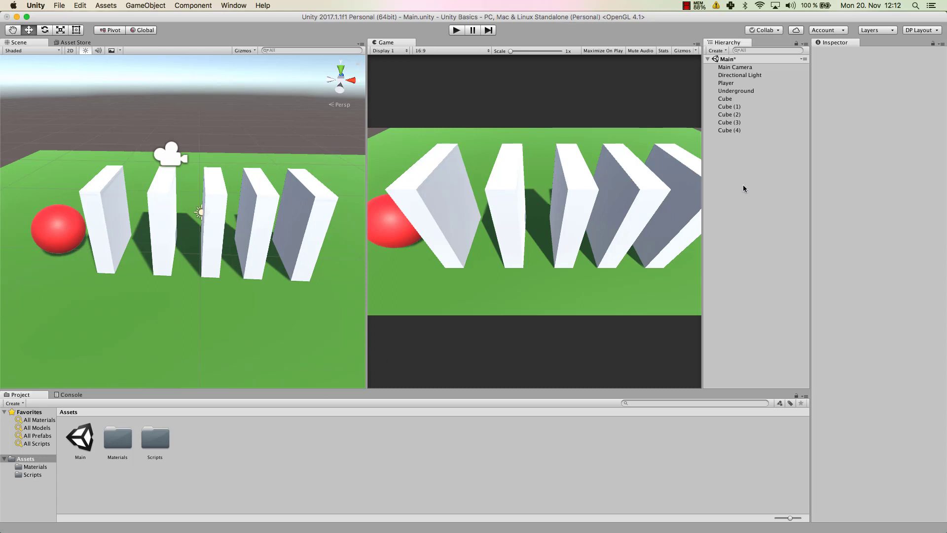
Save the Main scene.
key("super+s")
Examine the components of the scene's objects, including the camera, light, player sphere, ground plane and cubes.
left_click(732, 68)
left_click(733, 83)
left_click(734, 92)
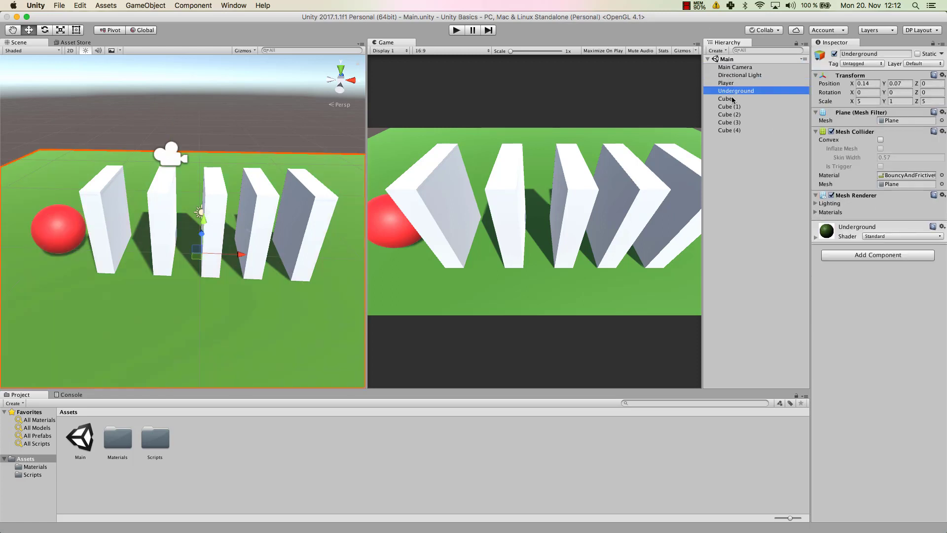
left_click(725, 107)
left_click(729, 115)
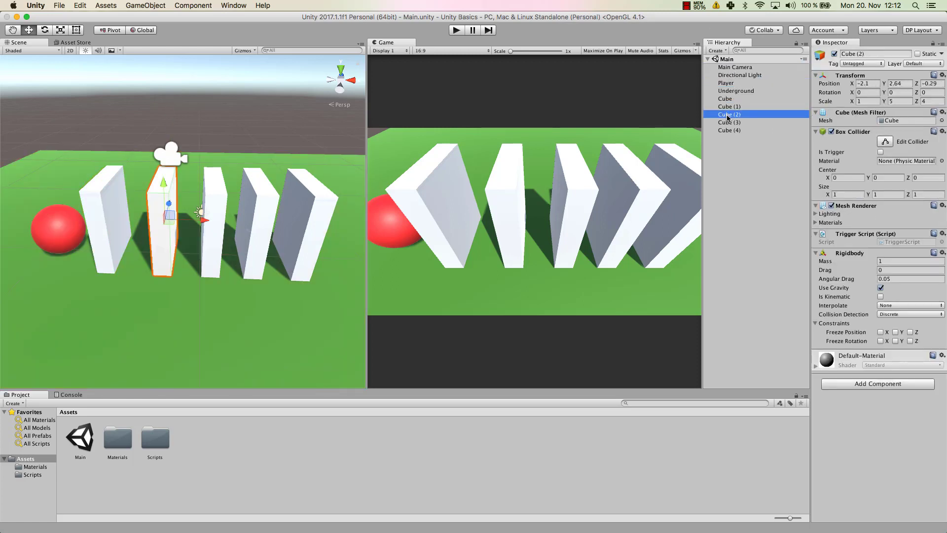
left_click(734, 67)
left_click(736, 76)
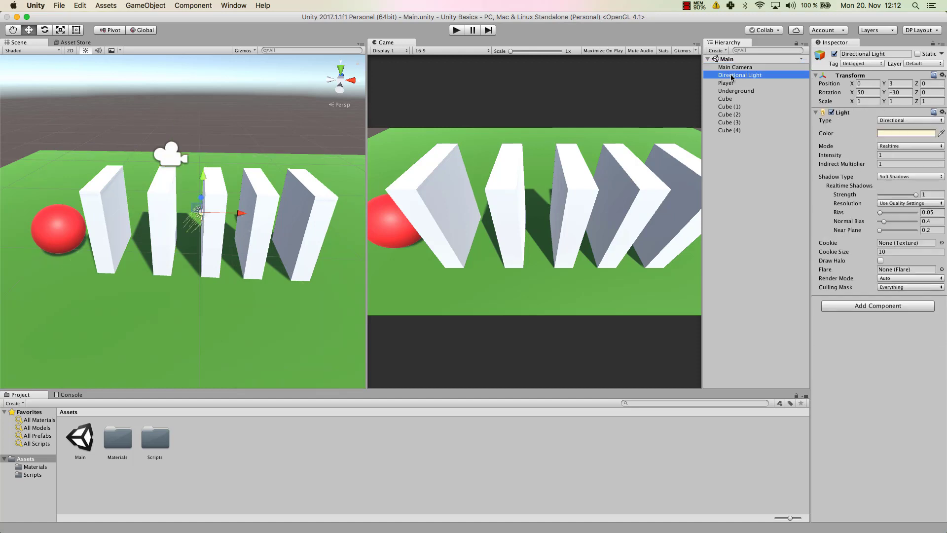
left_click(732, 83)
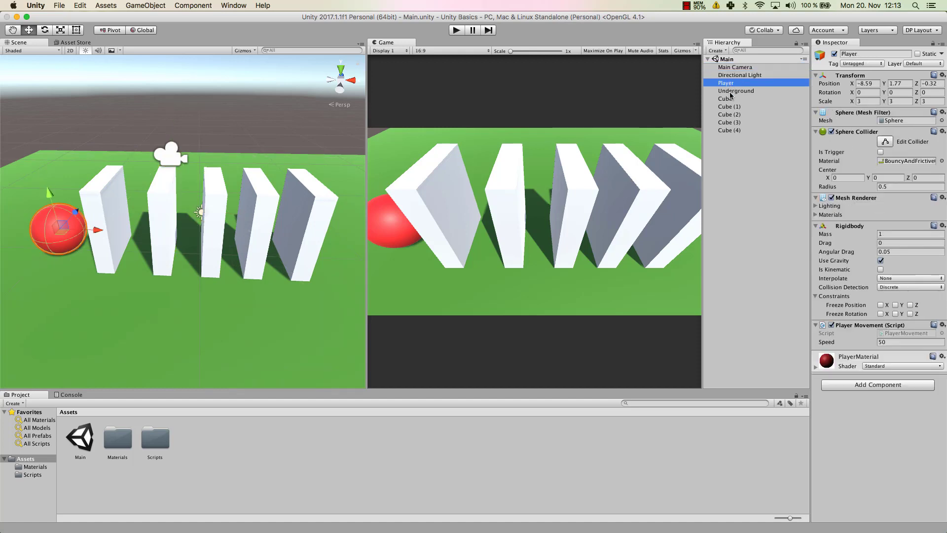
left_click(730, 194)
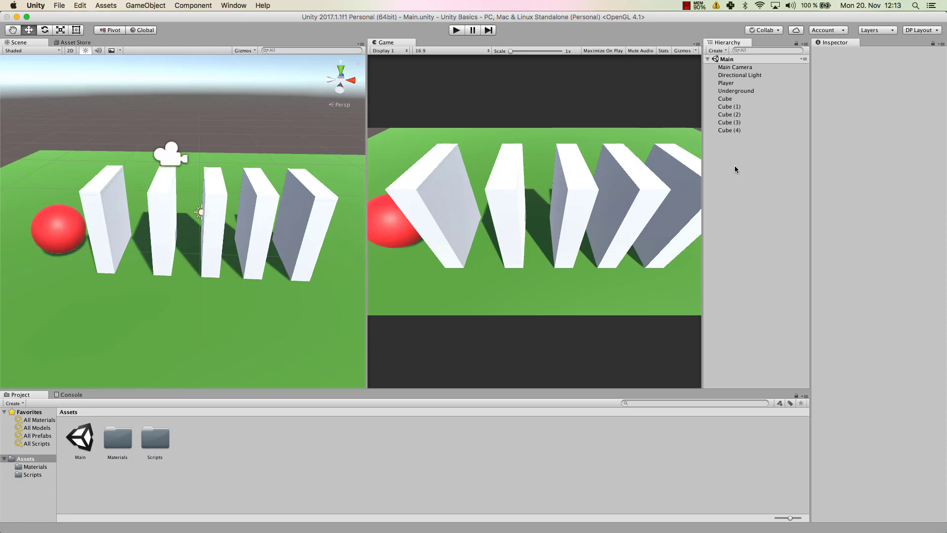
right_click(726, 144)
left_click(725, 145)
right_click(725, 144)
left_click(725, 145)
right_click(728, 156)
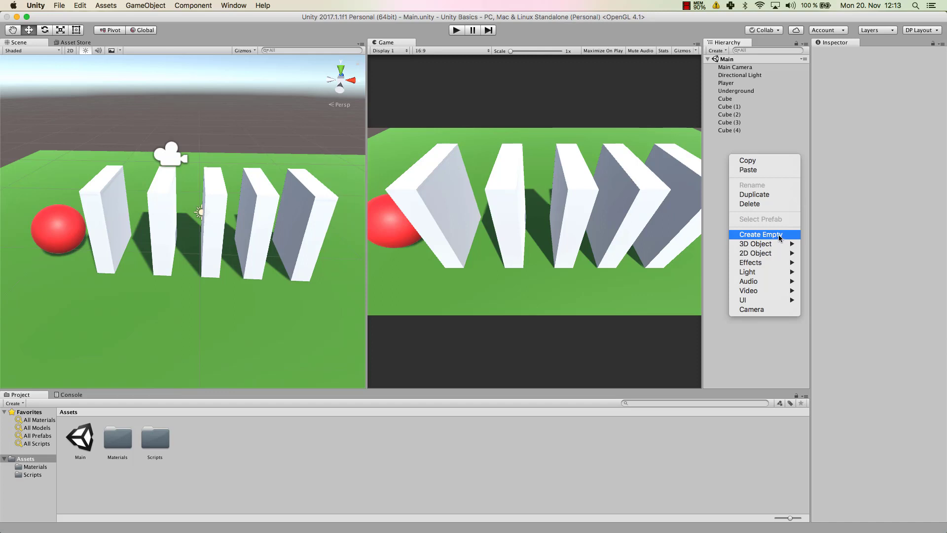
left_click(756, 67)
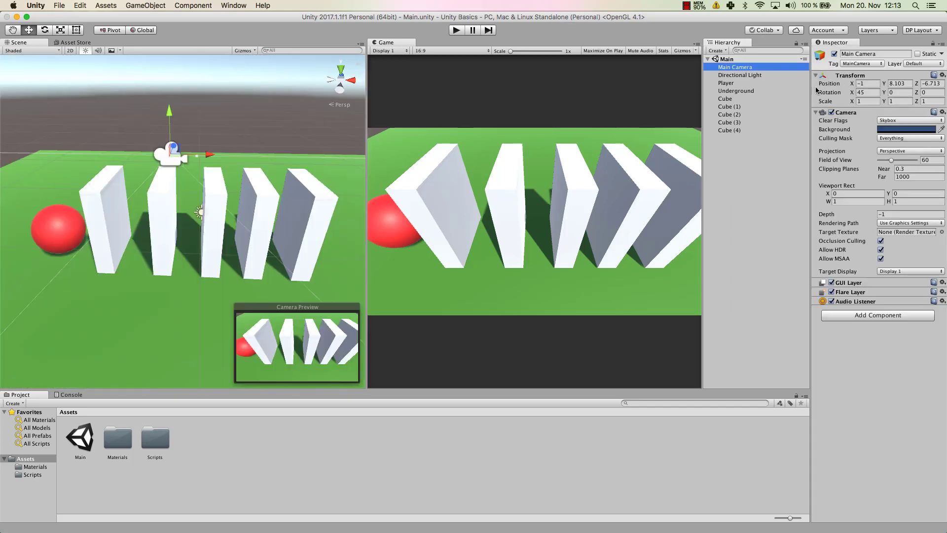
left_click(744, 75)
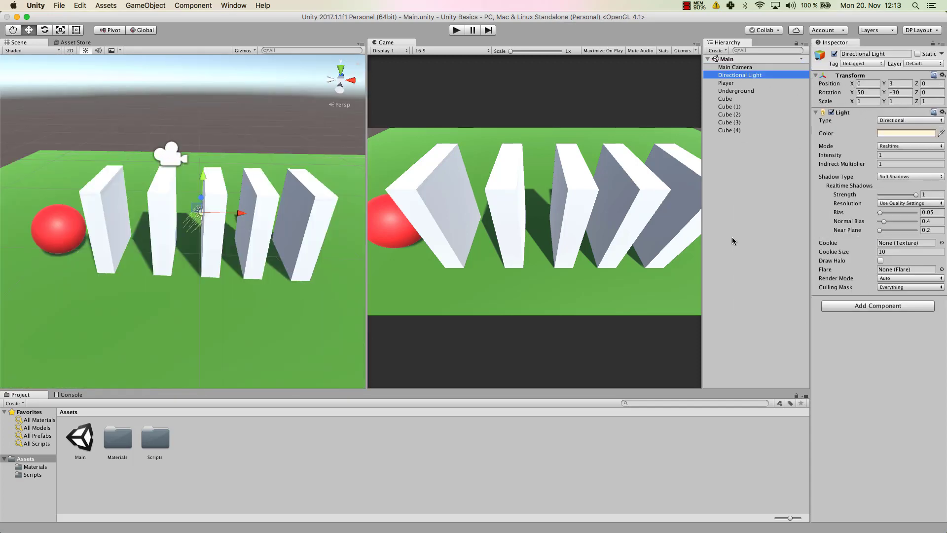
left_click(732, 237)
Create an empty game object at the root of the scene and deselect it.
right_click(728, 163)
left_click(746, 234)
right_click(730, 153)
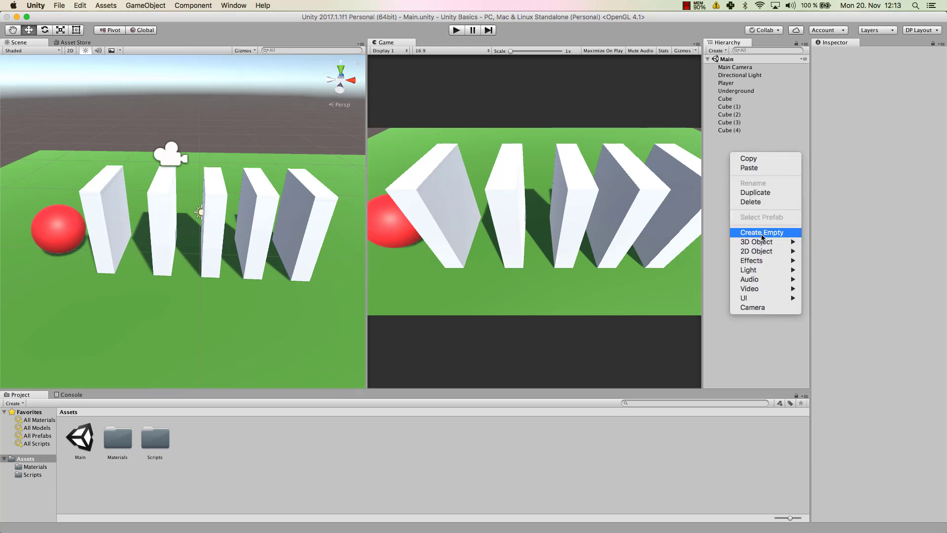
left_click(762, 232)
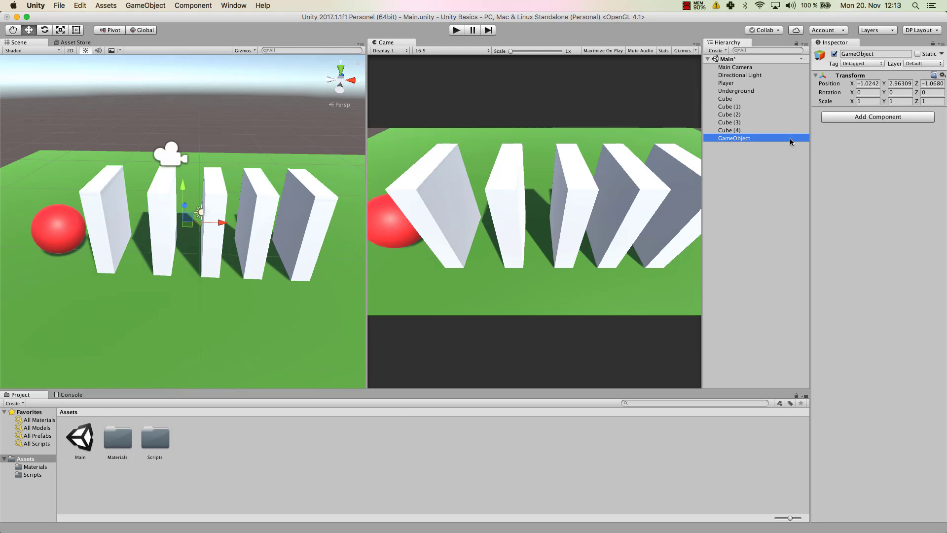
left_click(738, 176)
right_click(730, 166)
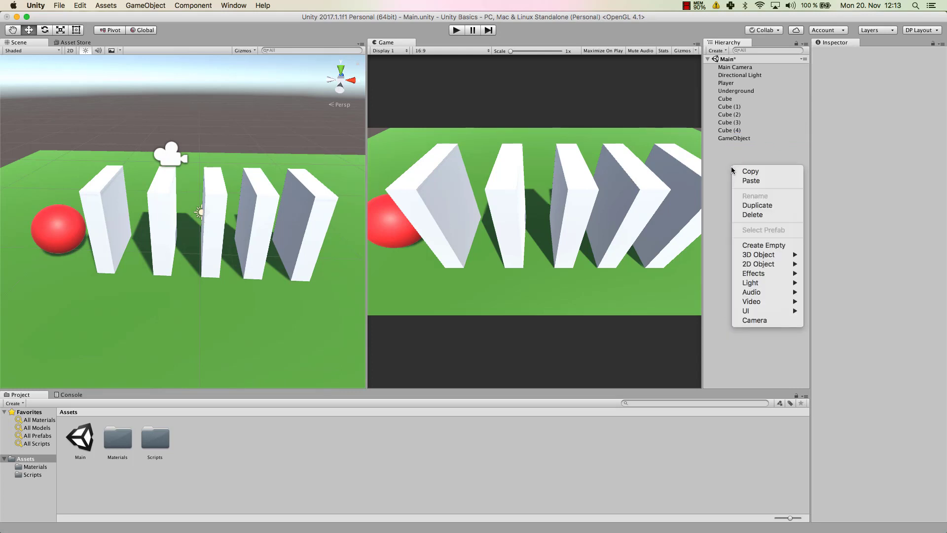
mouse_move(760, 266)
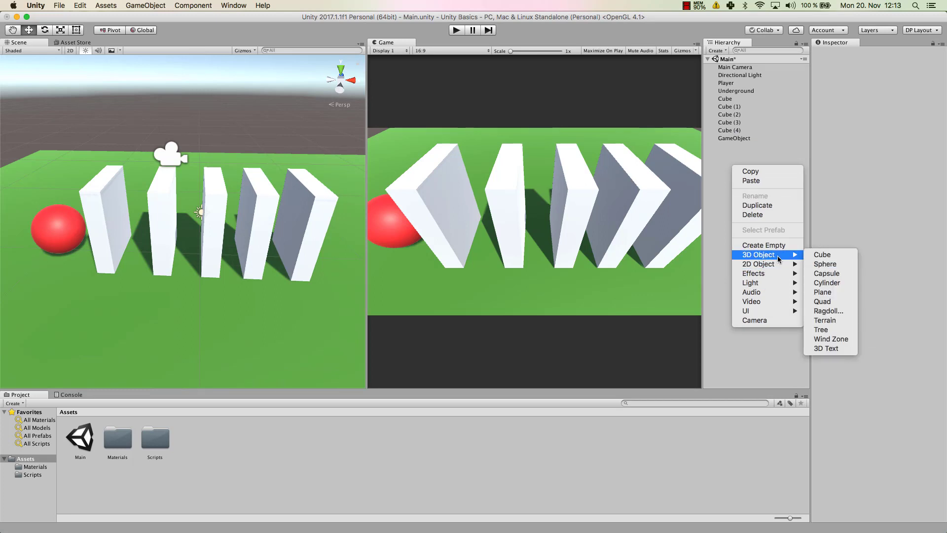
left_click(734, 157)
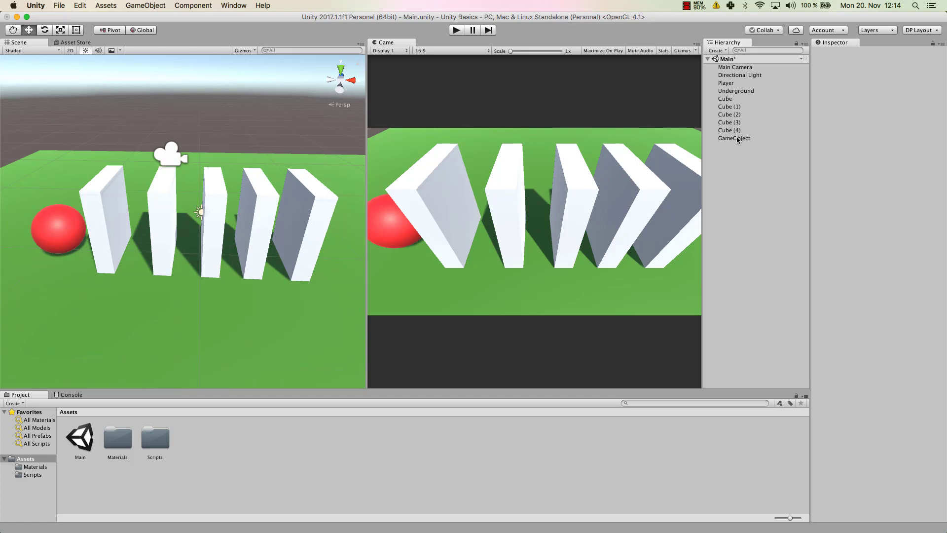
Make a prefab from the rightmost cube, named Cube, in the Assets folder.
left_click(725, 100)
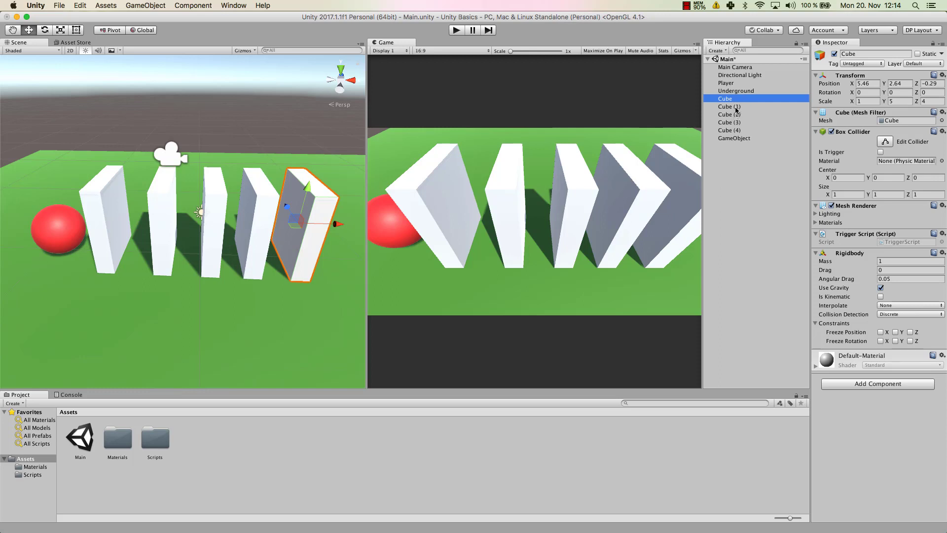
left_click_drag(731, 100, 327, 455)
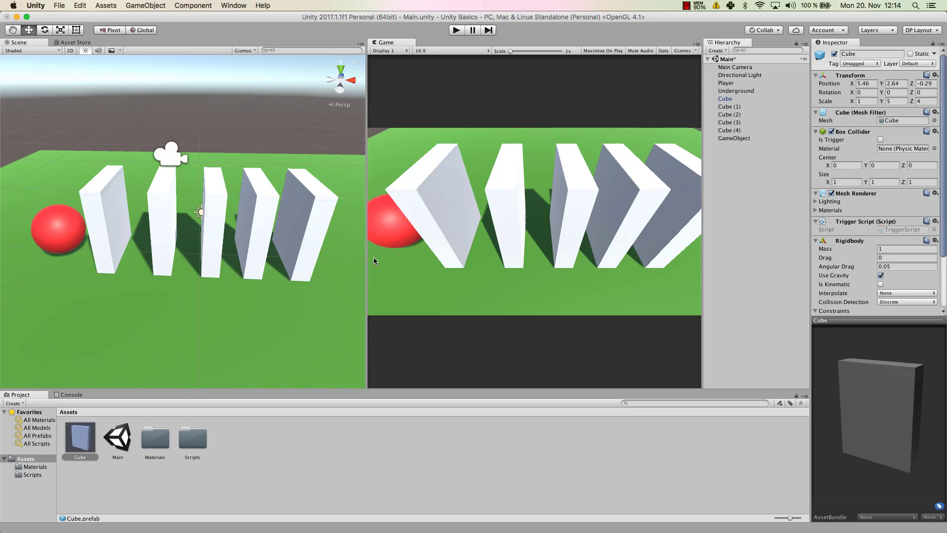
Delete all five cubes, Cube through Cube (4), from the scene.
left_click(734, 100)
left_click(734, 129, "shift")
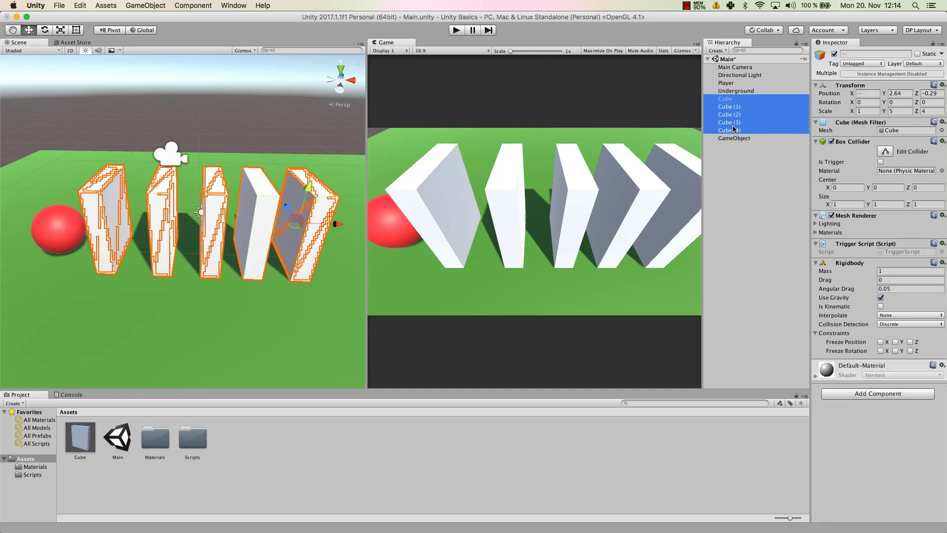
right_click(733, 129)
left_click(756, 174)
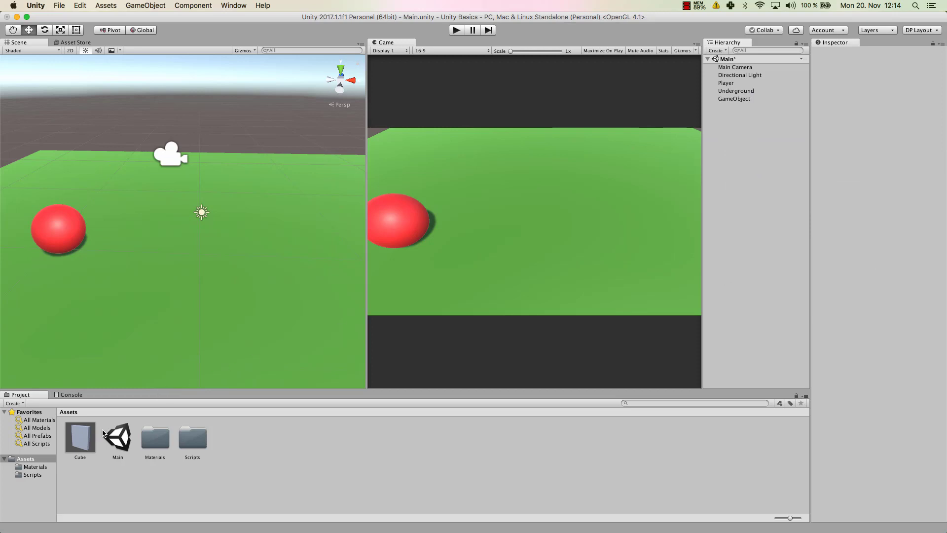
Place an instance of the Cube prefab on the ground's right side at about X 6.29, Y 2.45, Z 0.13.
left_click_drag(80, 436, 178, 216)
left_click_drag(171, 265, 317, 255)
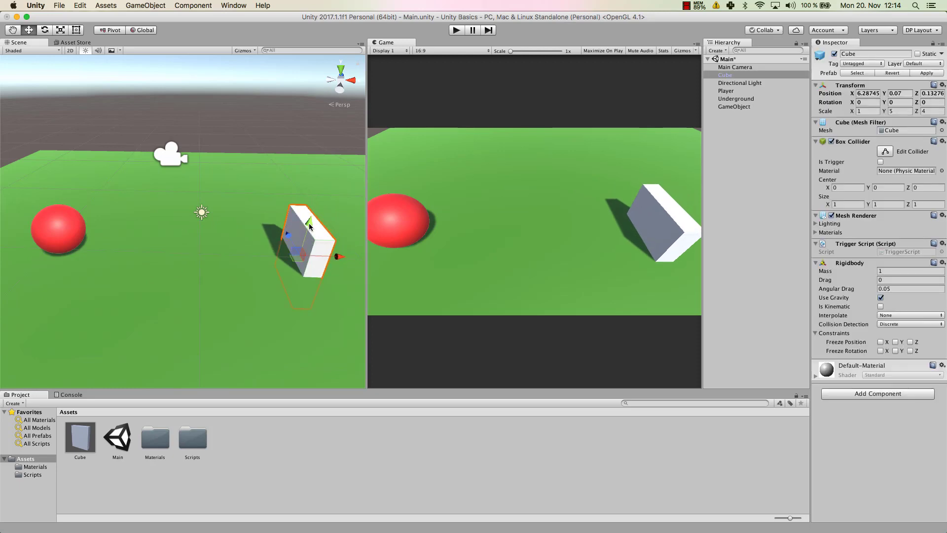
left_click_drag(310, 223, 315, 197)
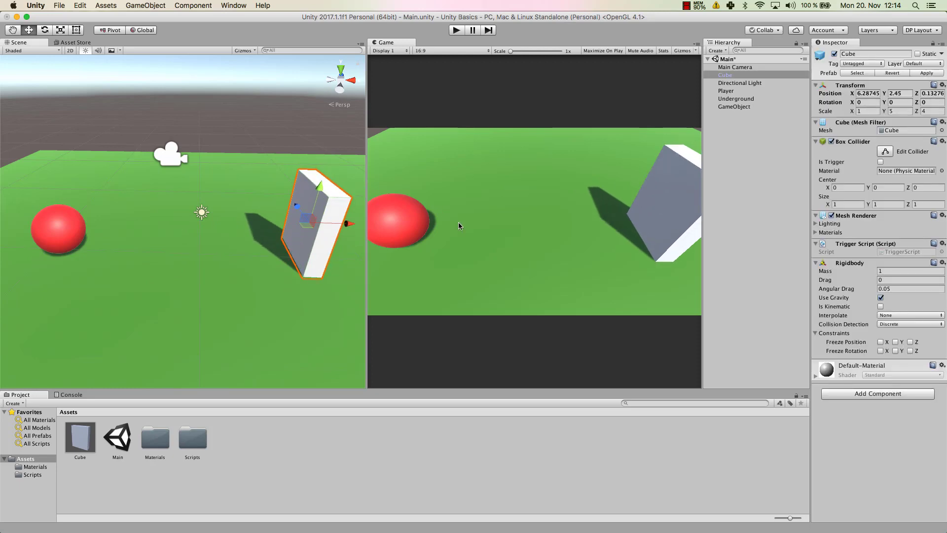
Place a second instance of the Cube prefab on the ground at about X 1.92, Y 4.07, Z -0.80.
left_click(105, 408)
left_click_drag(80, 437, 240, 164)
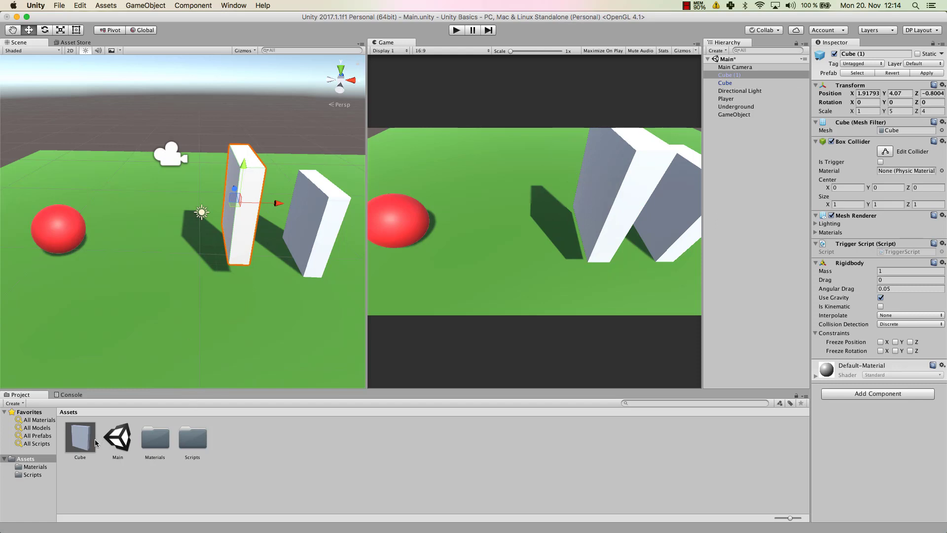
Delete both cube instances, Cube (1) and Cube, from the Main scene.
left_click(736, 76)
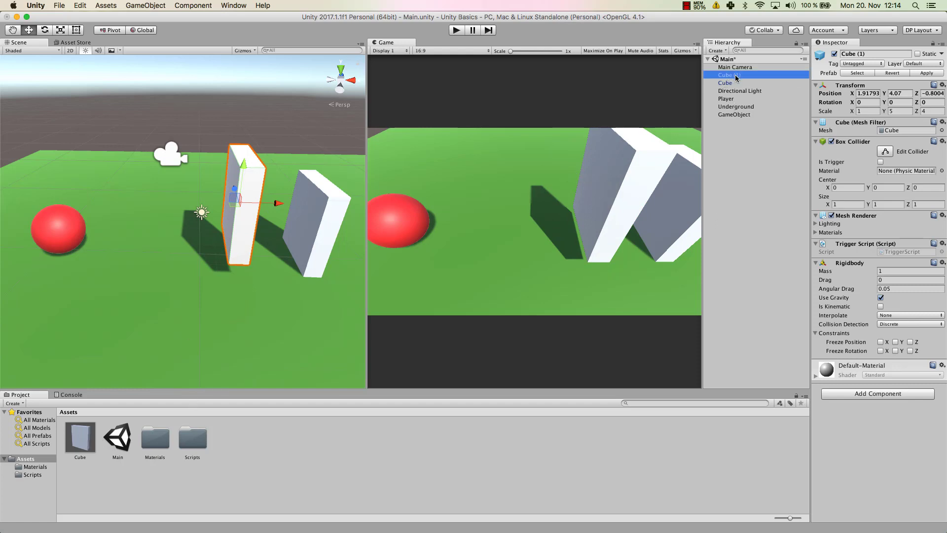
right_click(730, 75)
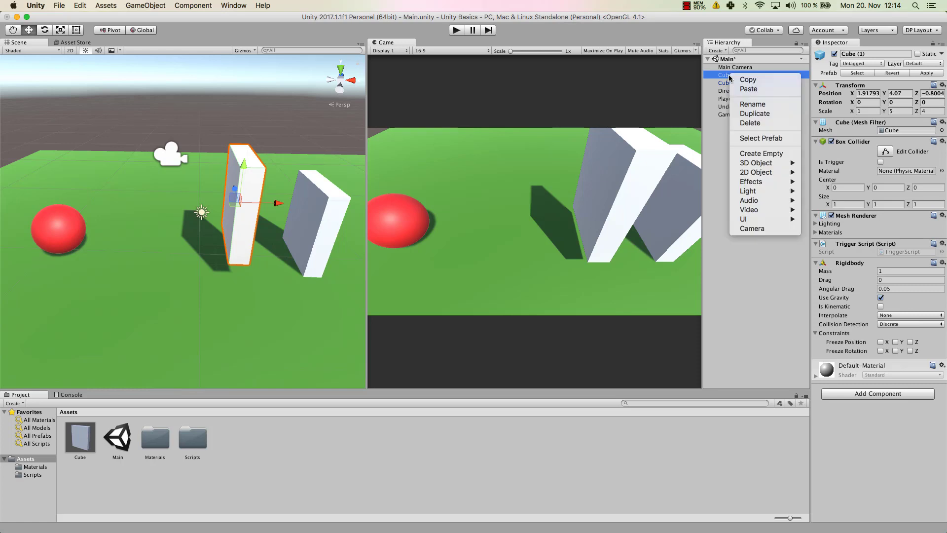
left_click(747, 124)
right_click(728, 74)
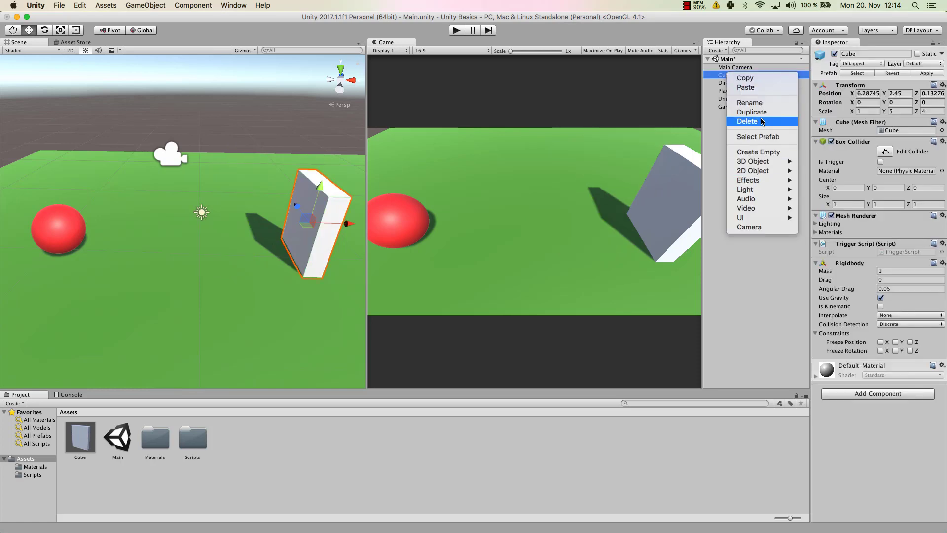
left_click(759, 122)
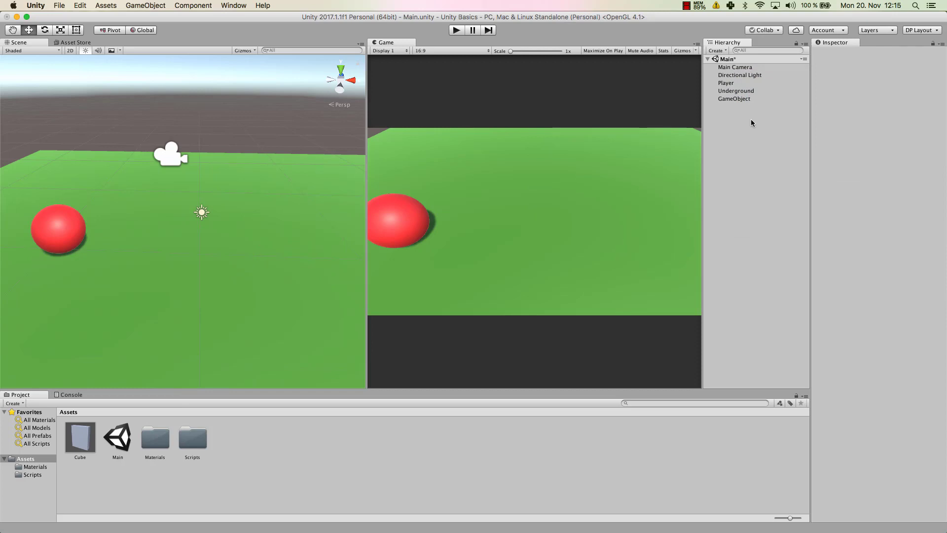
Make a prefab from the Player sphere in the Assets folder and clear the asset selection.
left_click(730, 84)
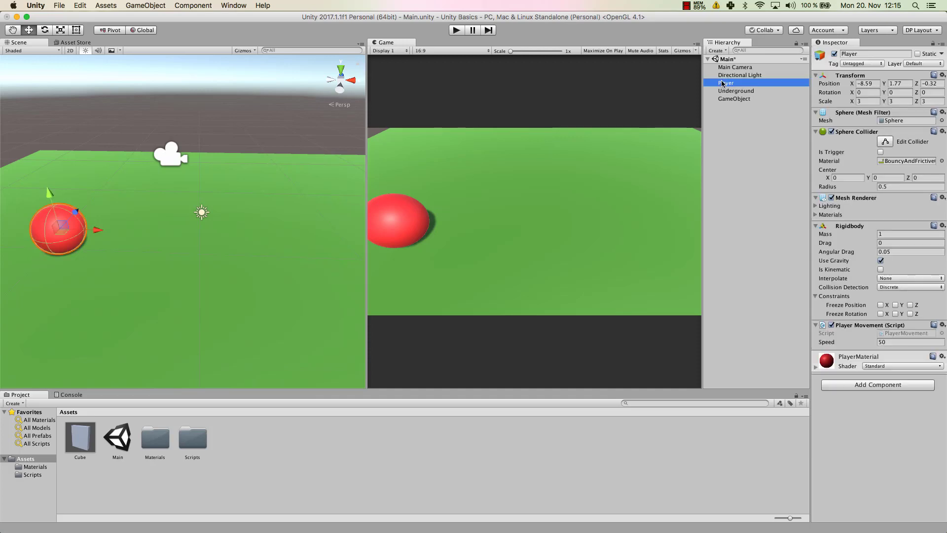
left_click_drag(727, 86, 305, 450)
left_click_drag(304, 450, 302, 447)
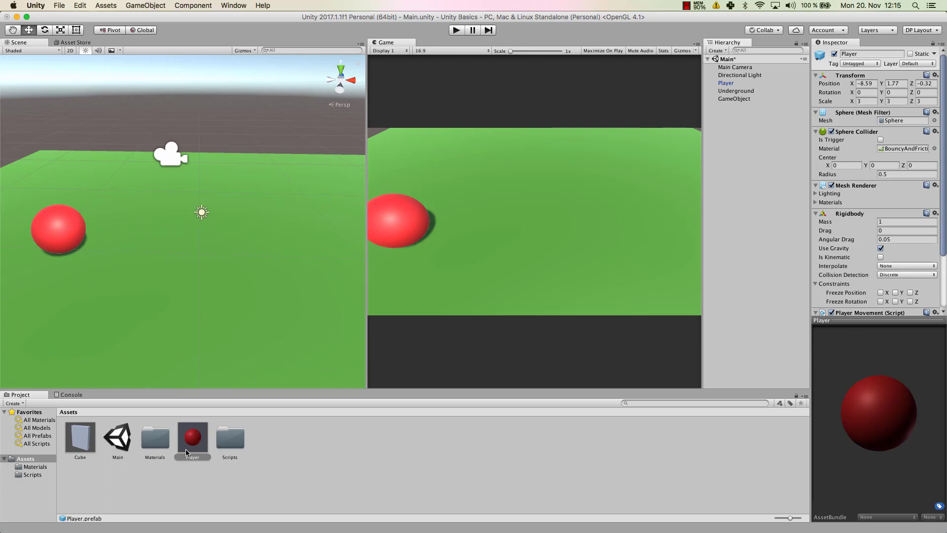
left_click(72, 435)
left_click(289, 440)
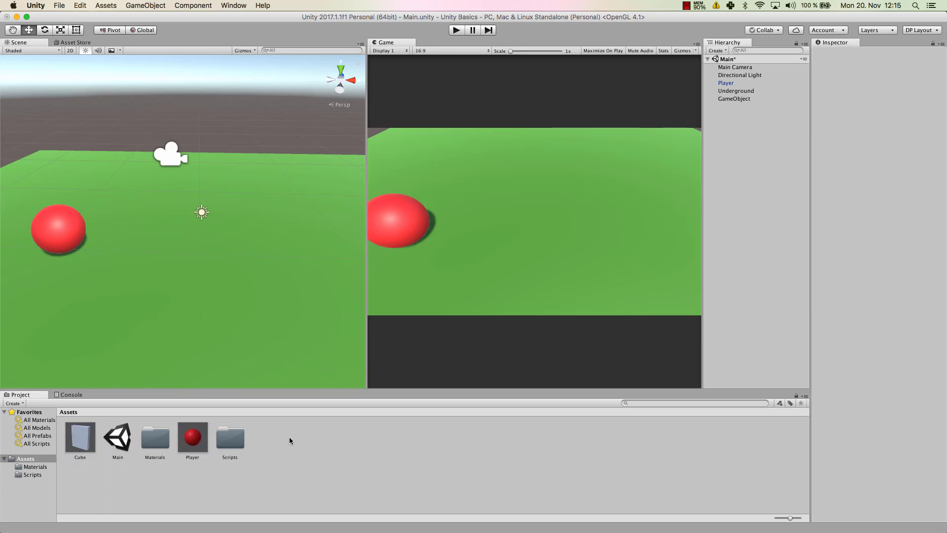
Create a new folder named Prefabs in the Assets folder.
right_click(284, 437)
left_click(284, 438)
right_click(241, 472)
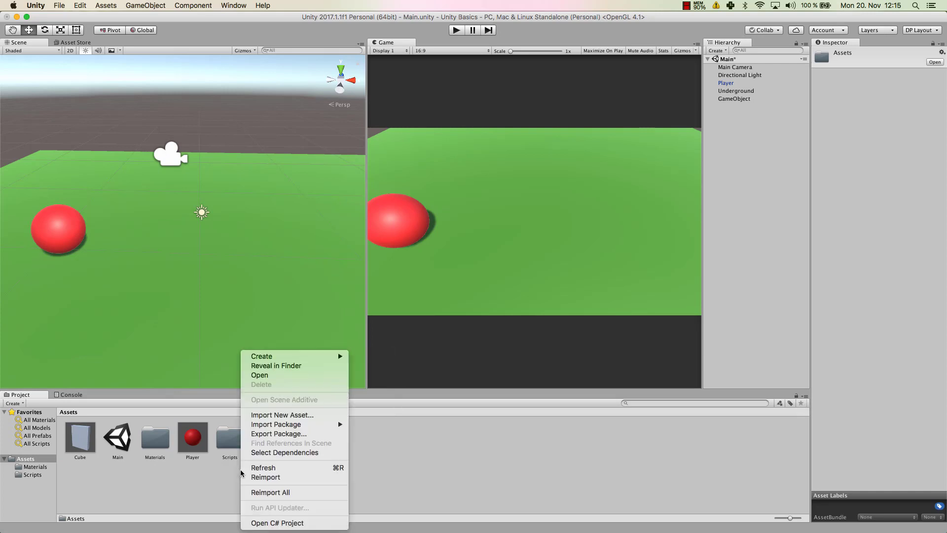
mouse_move(306, 356)
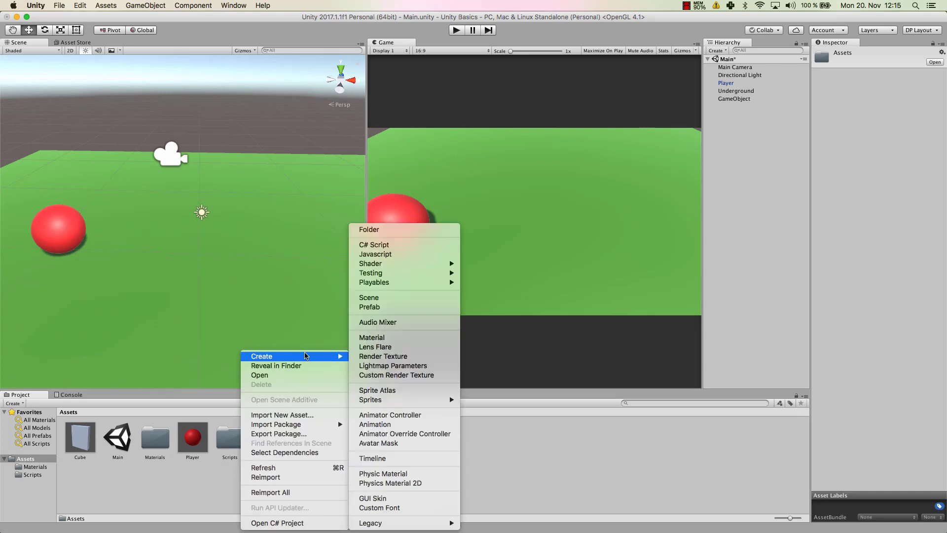
left_click(373, 231)
type("P")
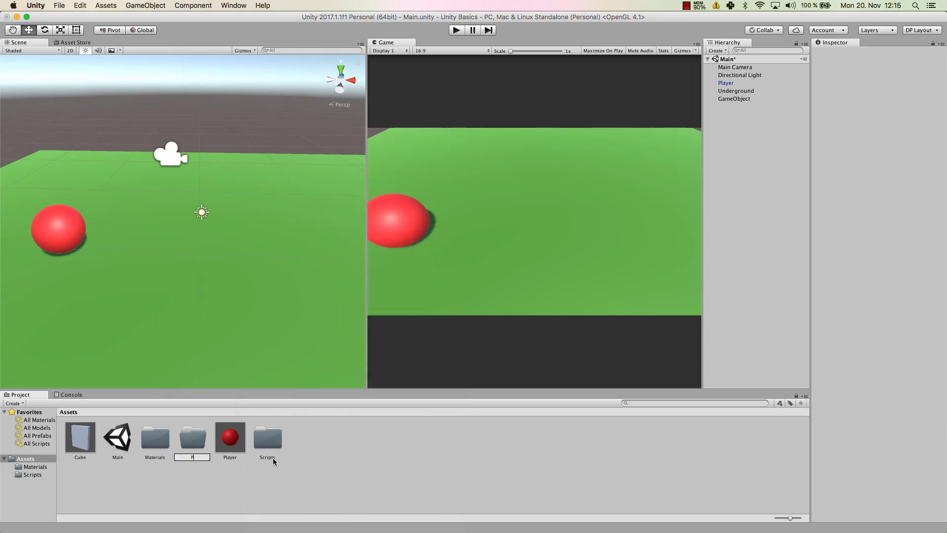
type("refabs")
key("Return")
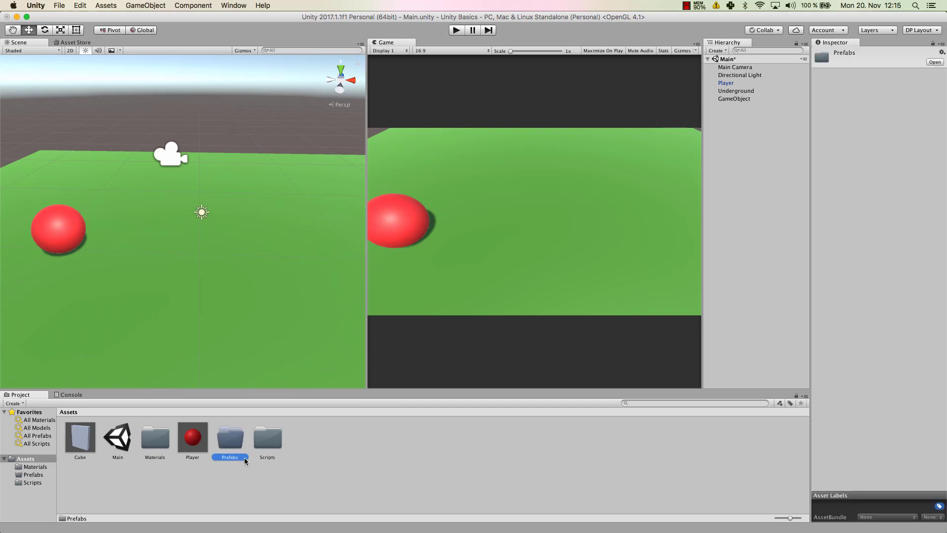
Move the Player and Cube prefabs into the Prefabs folder and clear the selection.
left_click_drag(193, 436, 219, 438)
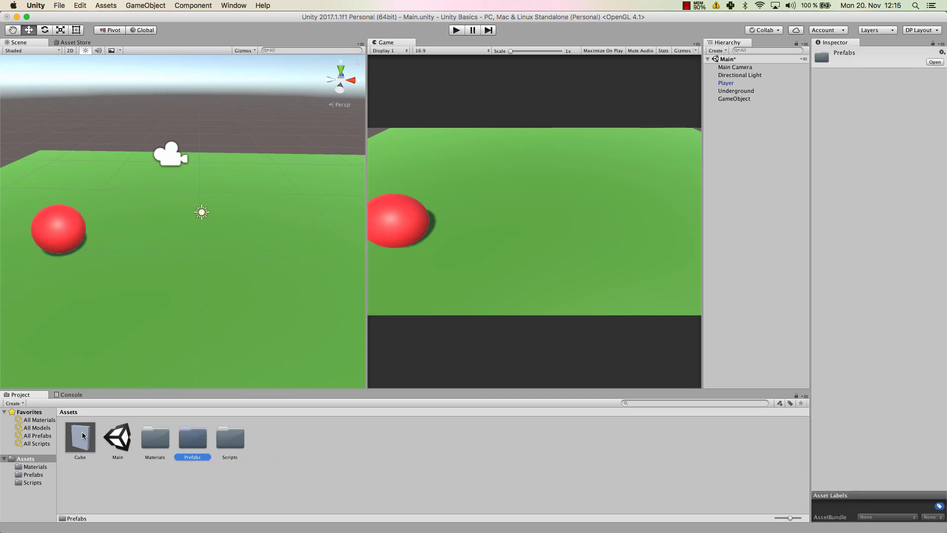
left_click_drag(80, 436, 192, 444)
left_click(291, 451)
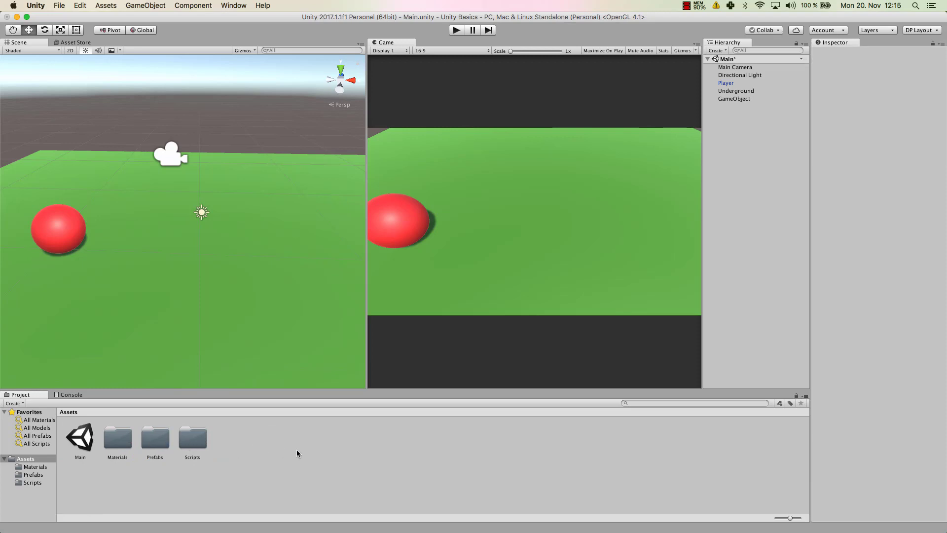
left_click(167, 442)
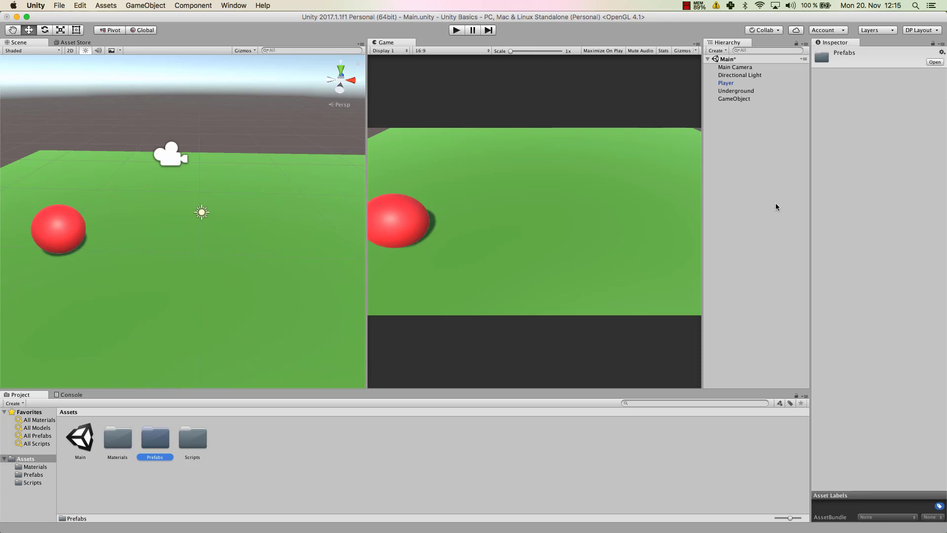
left_click(338, 442)
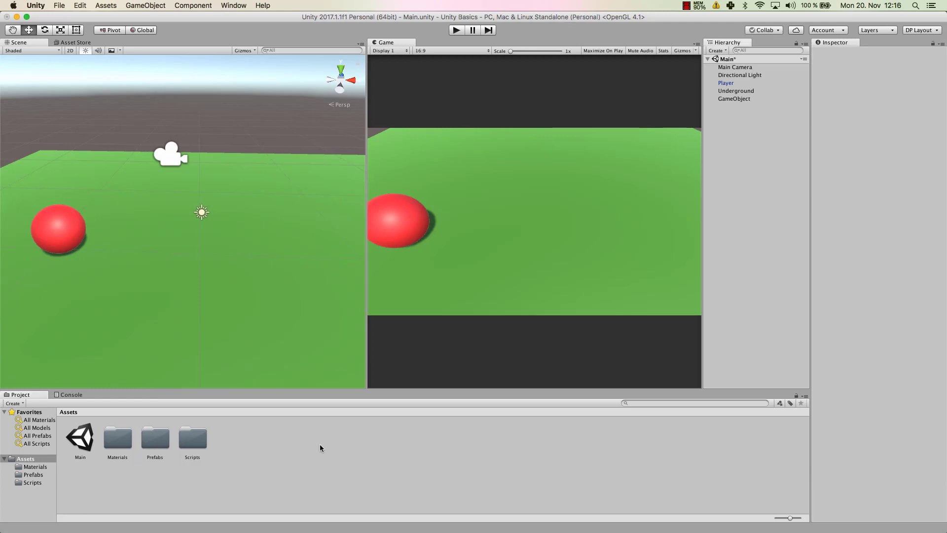